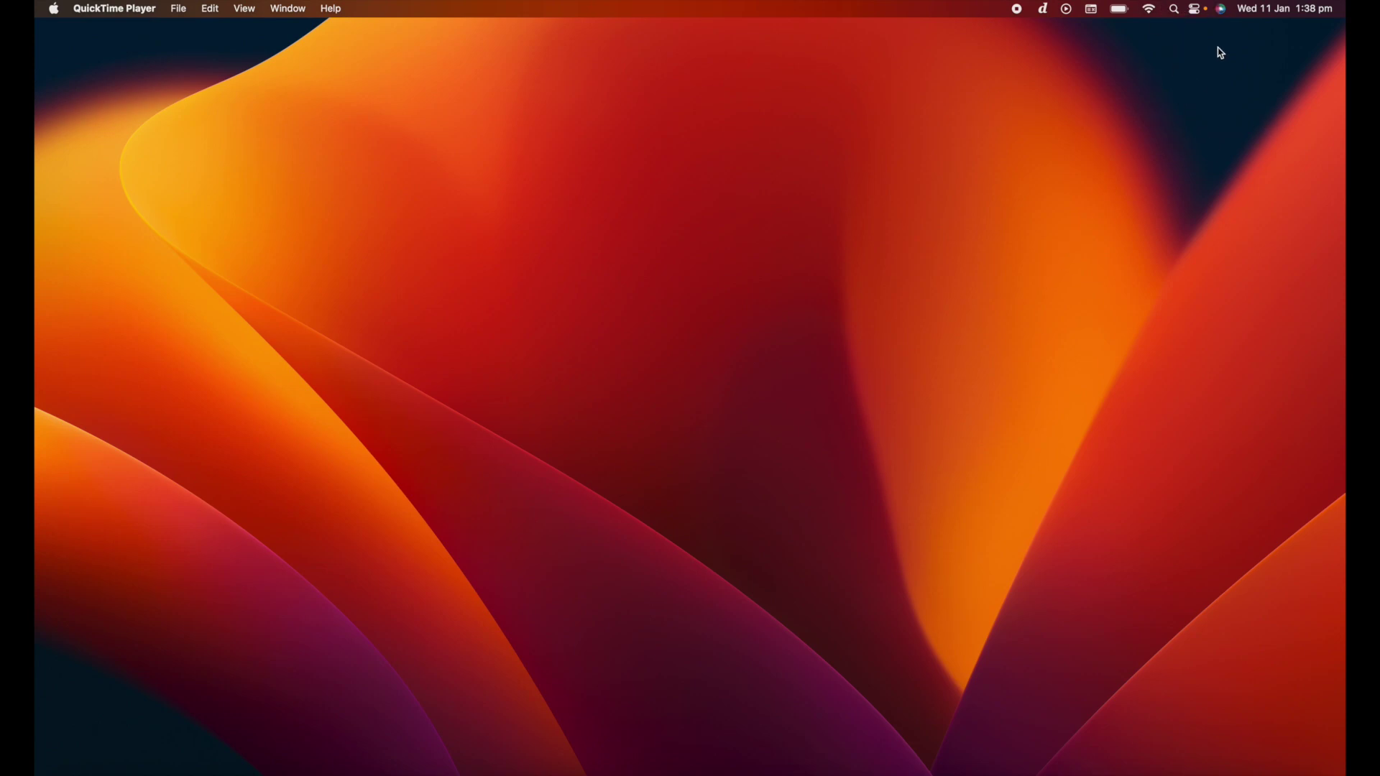
- Open Notification Center and scroll down to the Stocks and Screen Time widgets
click(1281, 8)
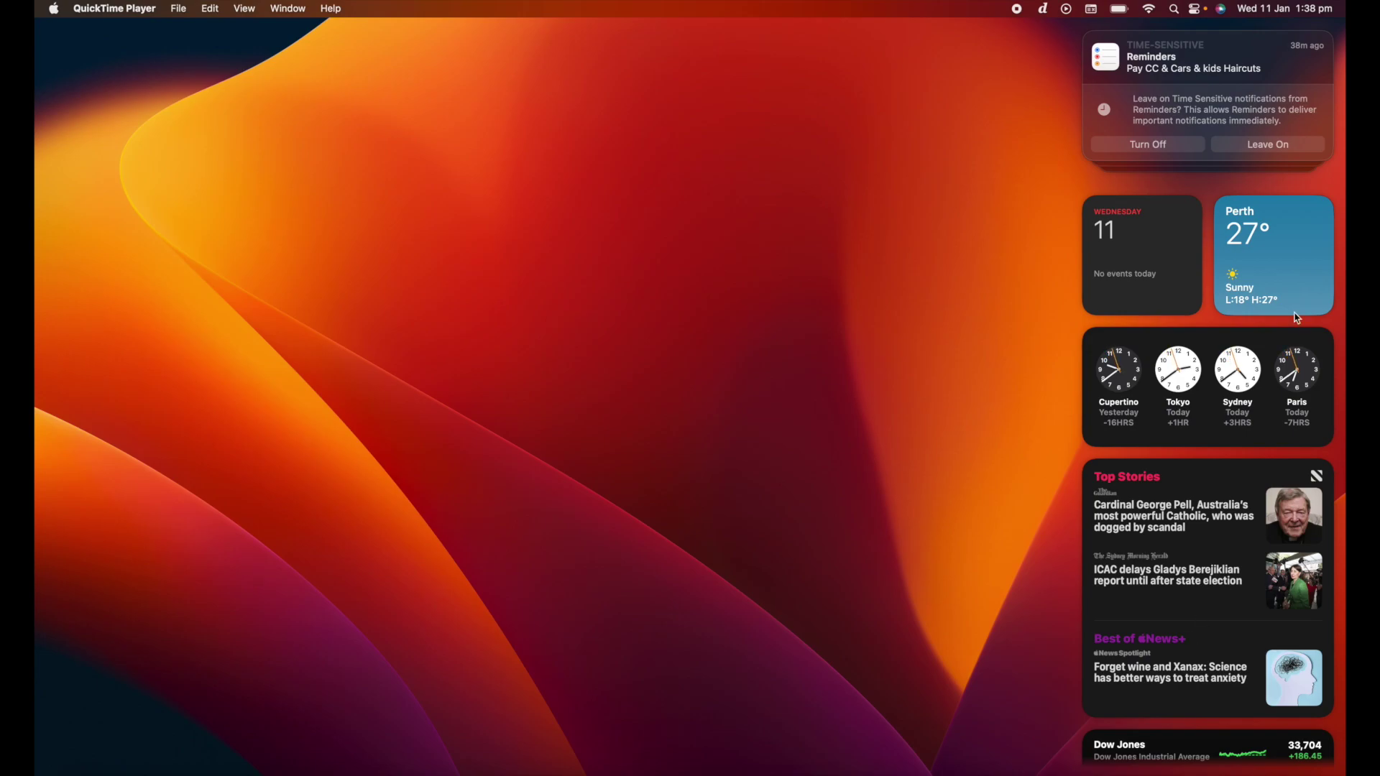
mouse_move(1139, 53)
scroll(1225, 493, down, 5)
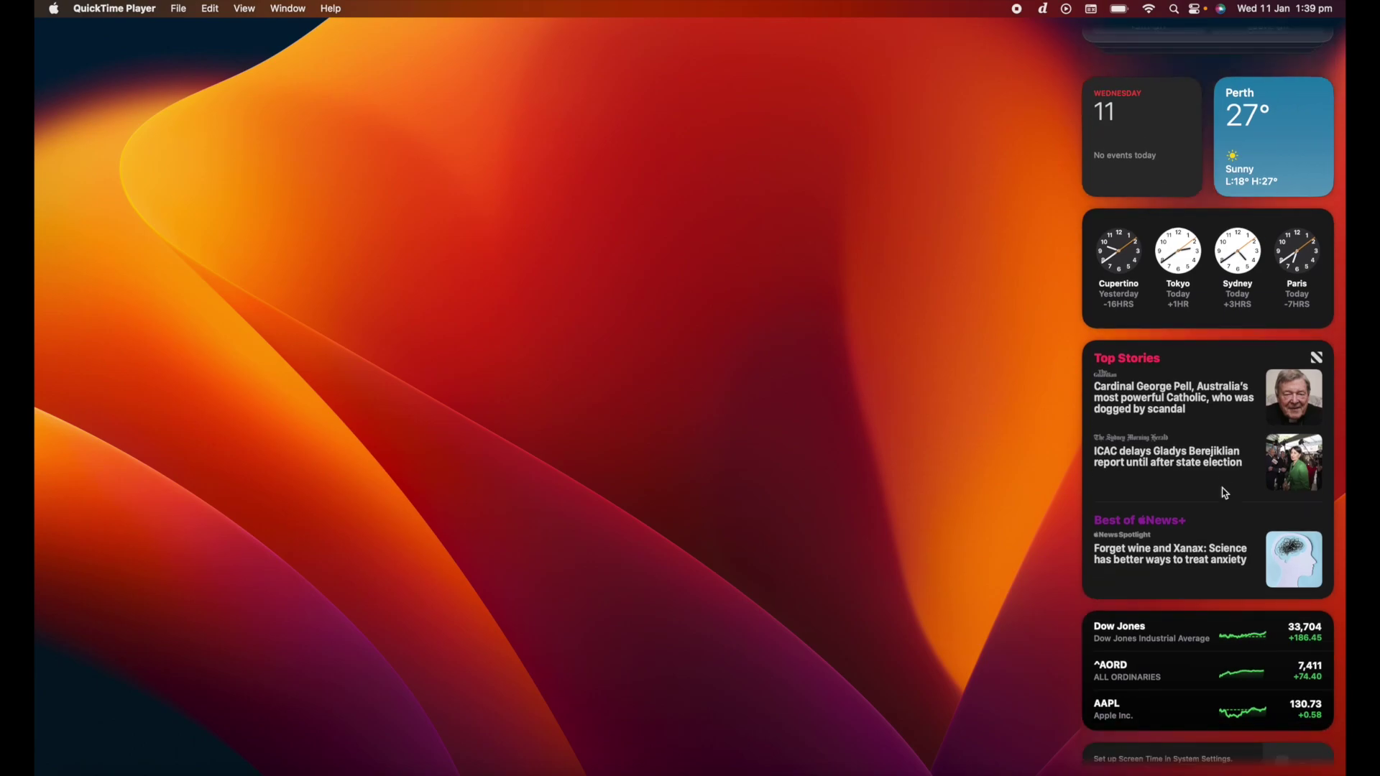
scroll(1225, 493, down, 3)
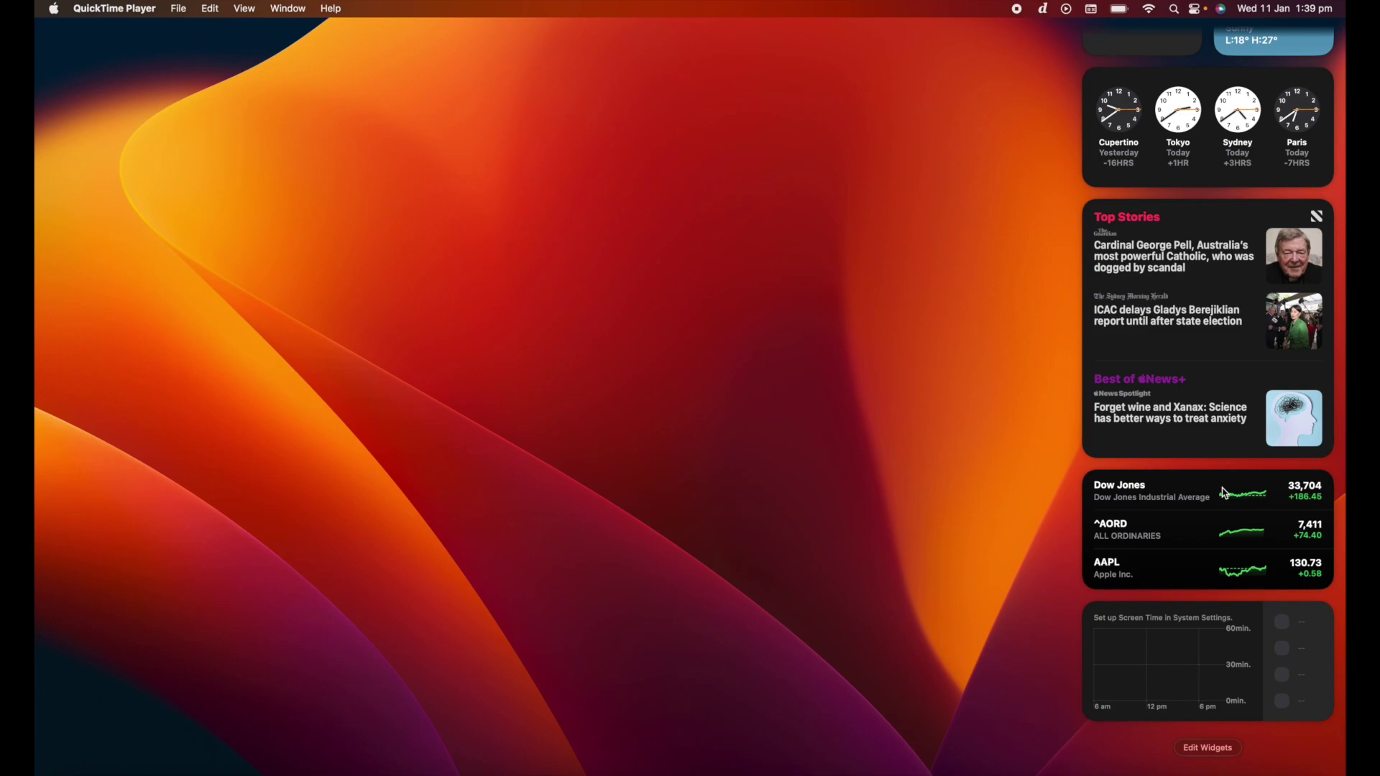
scroll(1225, 493, up, 6)
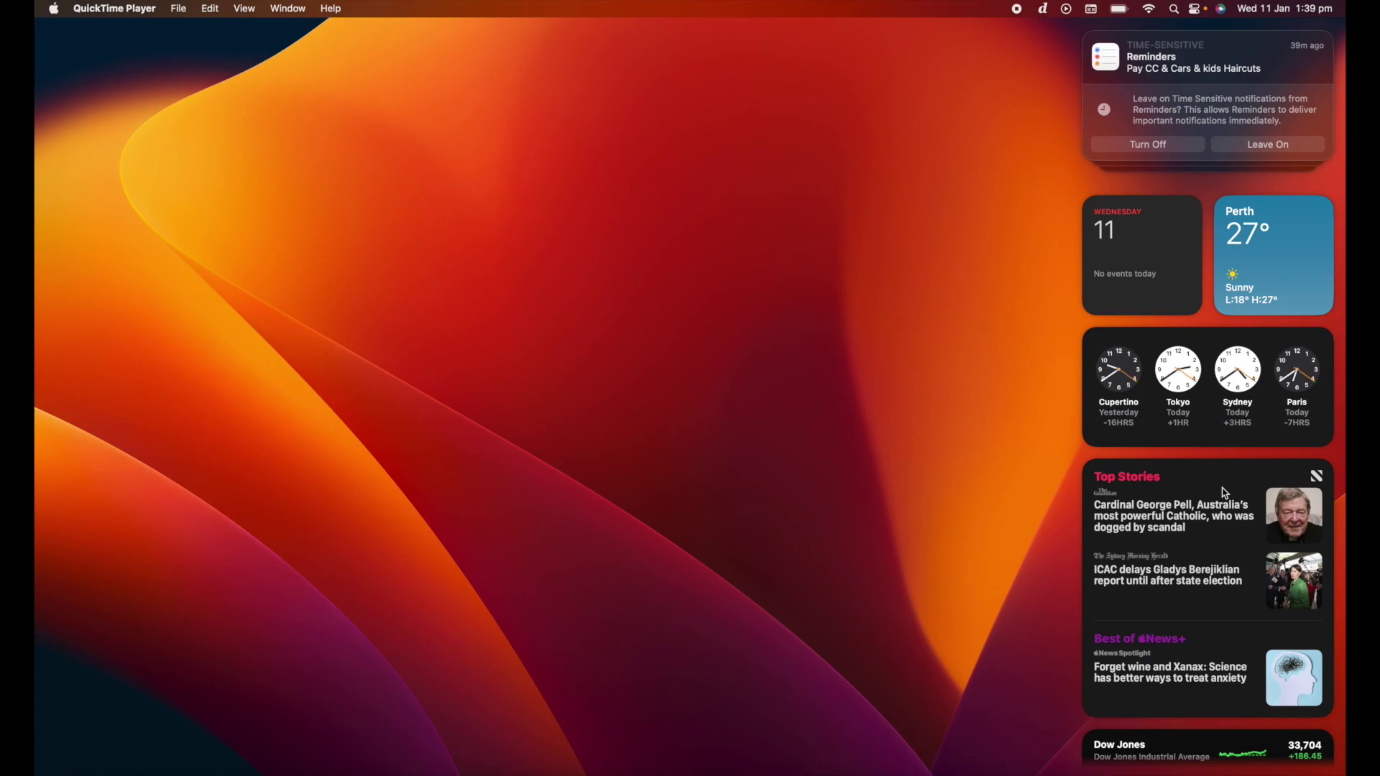
scroll(1225, 493, down, 6)
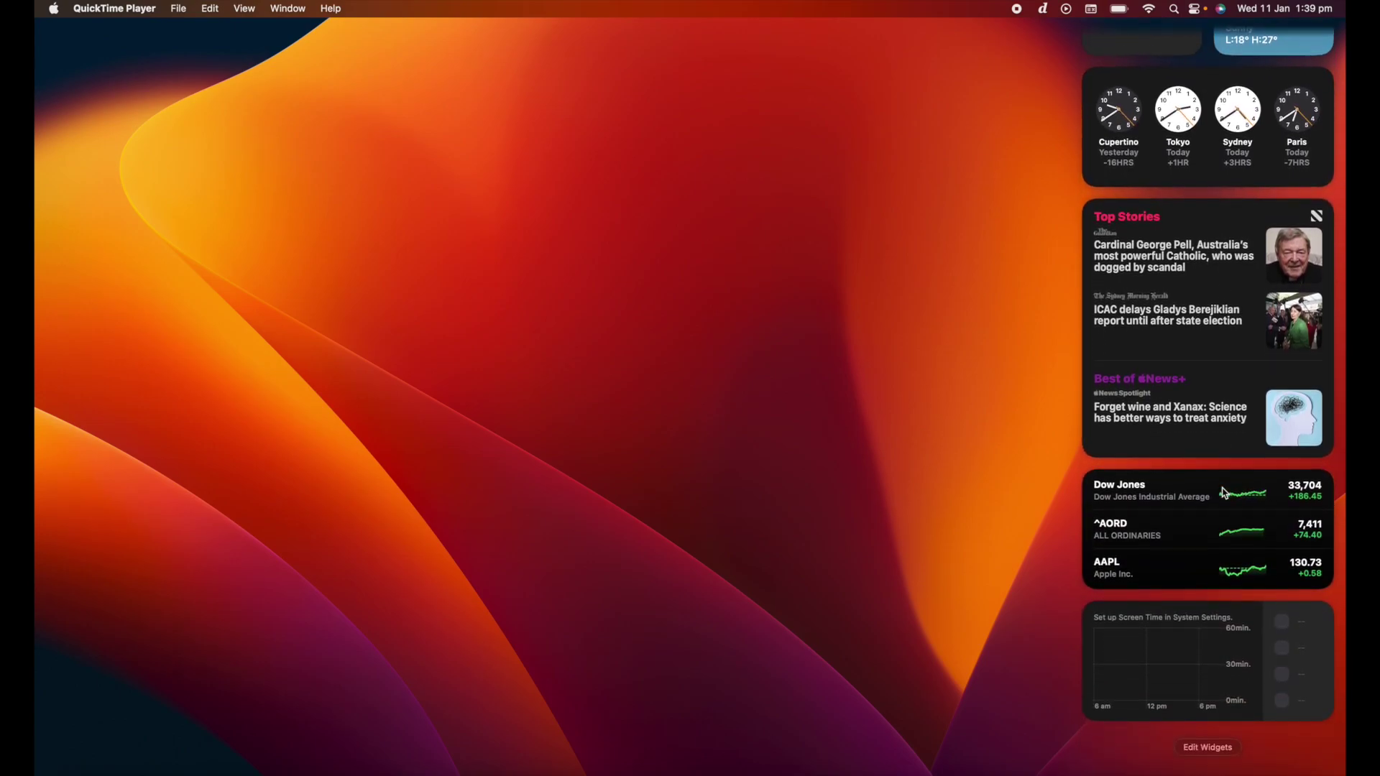
- Enter widget editing mode and browse the widget gallery
click(1194, 750)
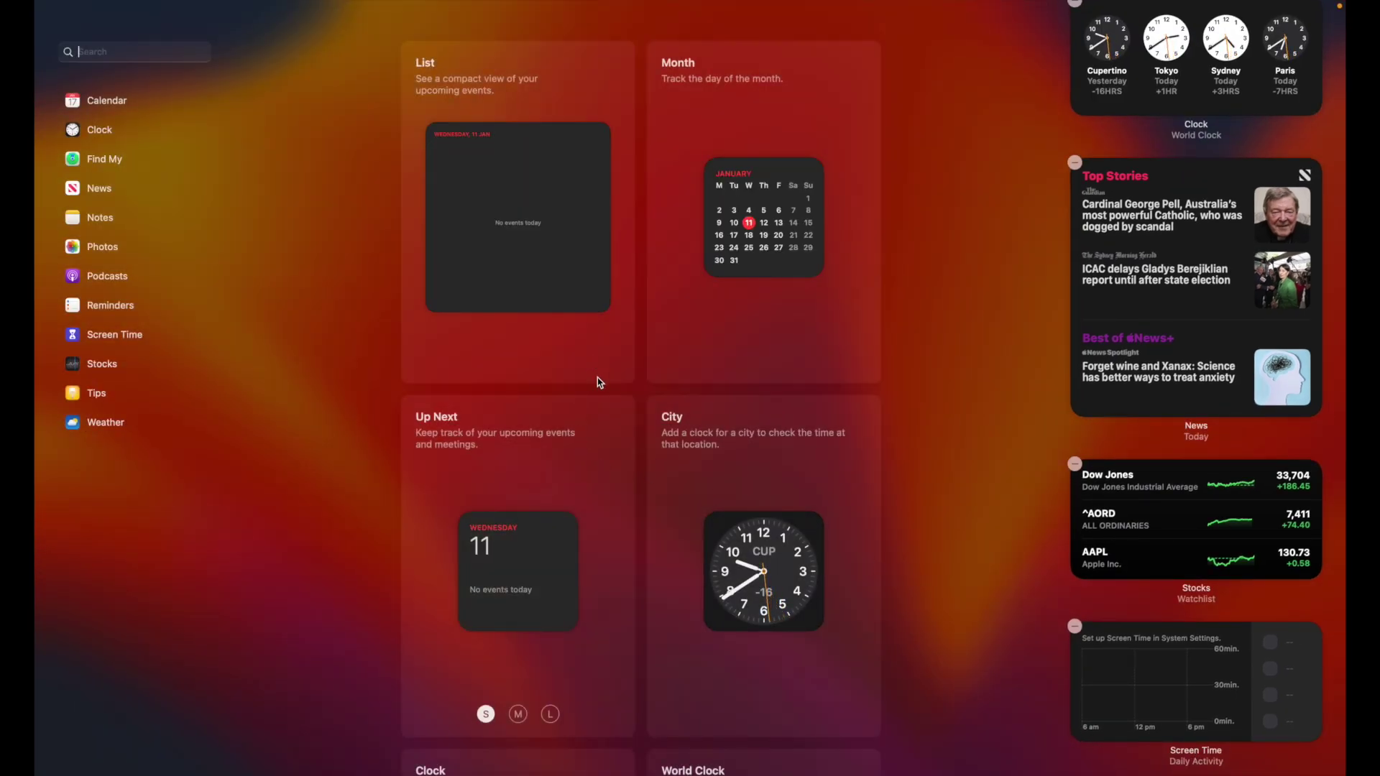
scroll(608, 442, down, 3)
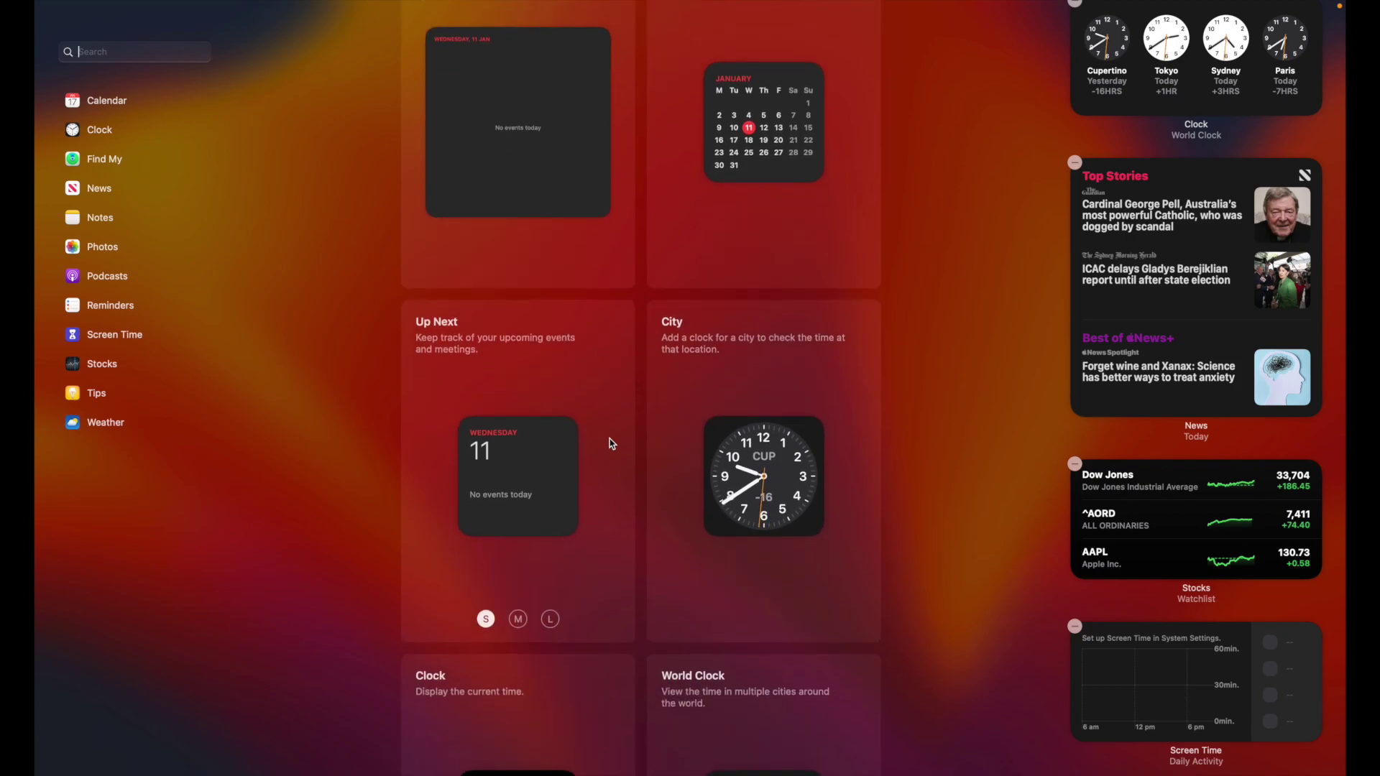
scroll(612, 443, down, 2)
scroll(612, 443, down, 5)
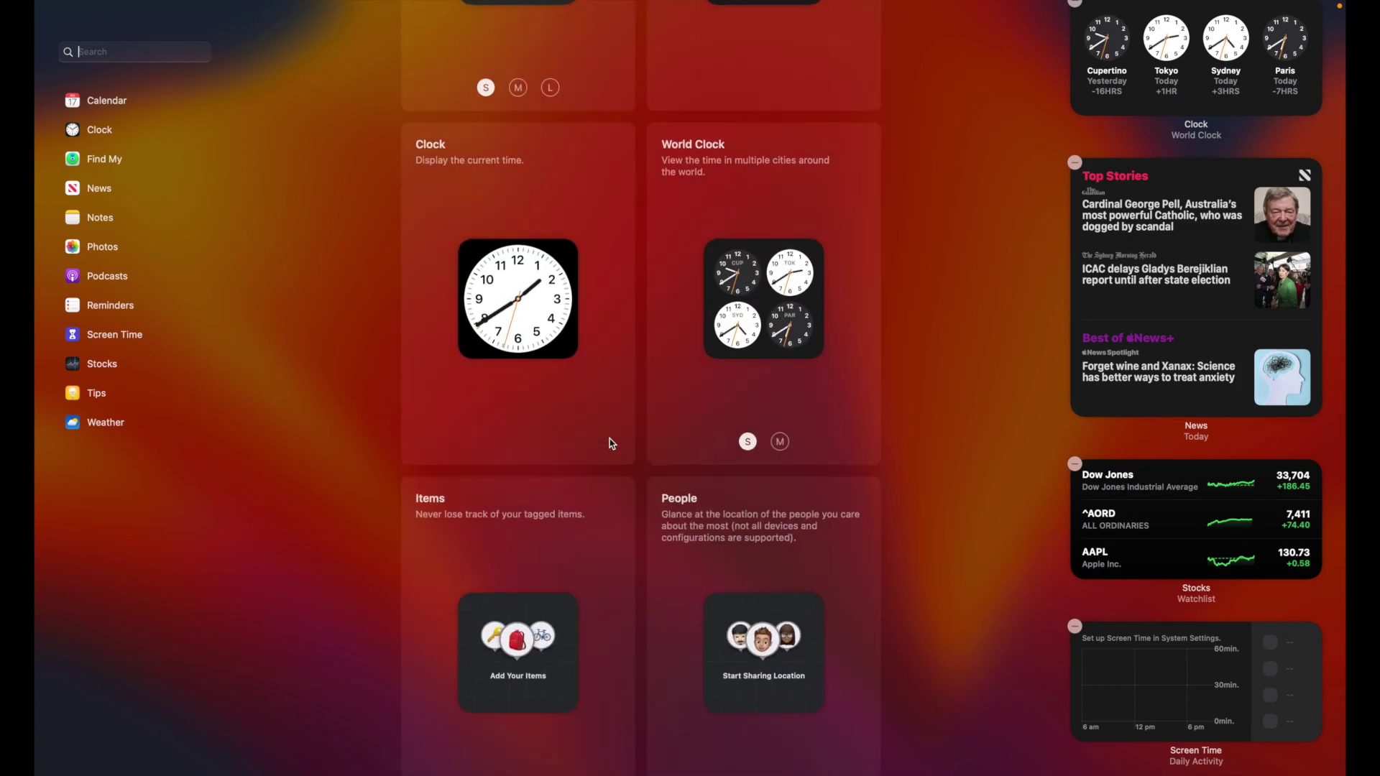
scroll(612, 444, up, 6)
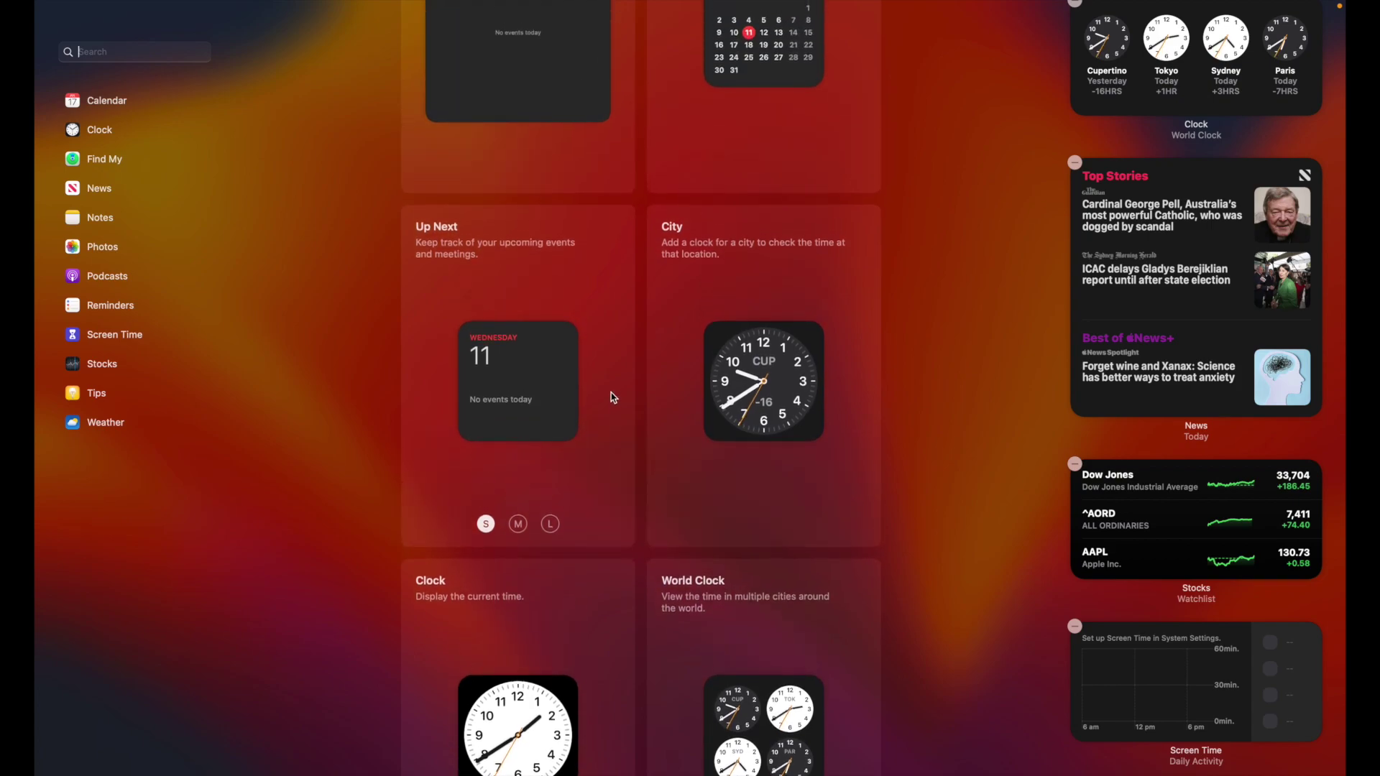
scroll(611, 397, up, 3)
- Add the Calendar List widget and confirm it sits below Screen Time
mouse_move(567, 166)
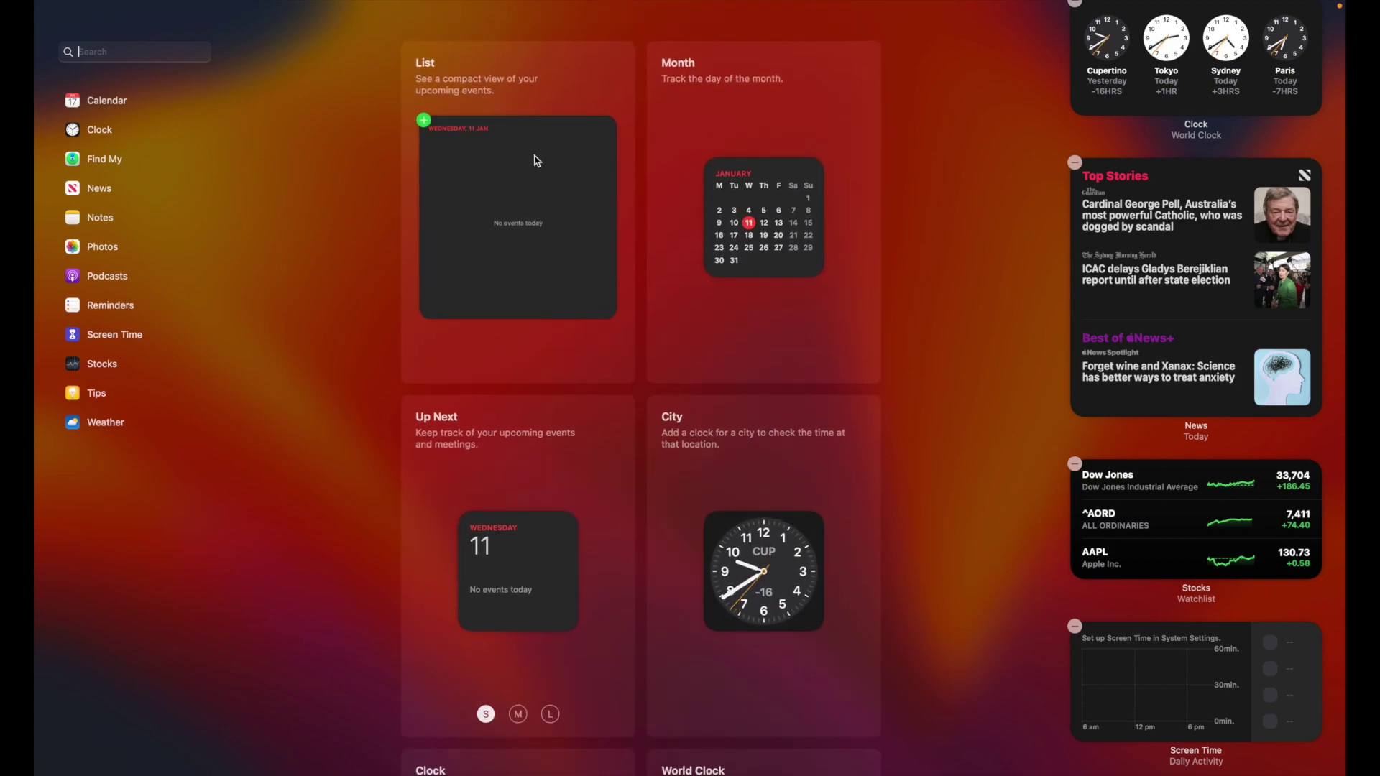
click(425, 122)
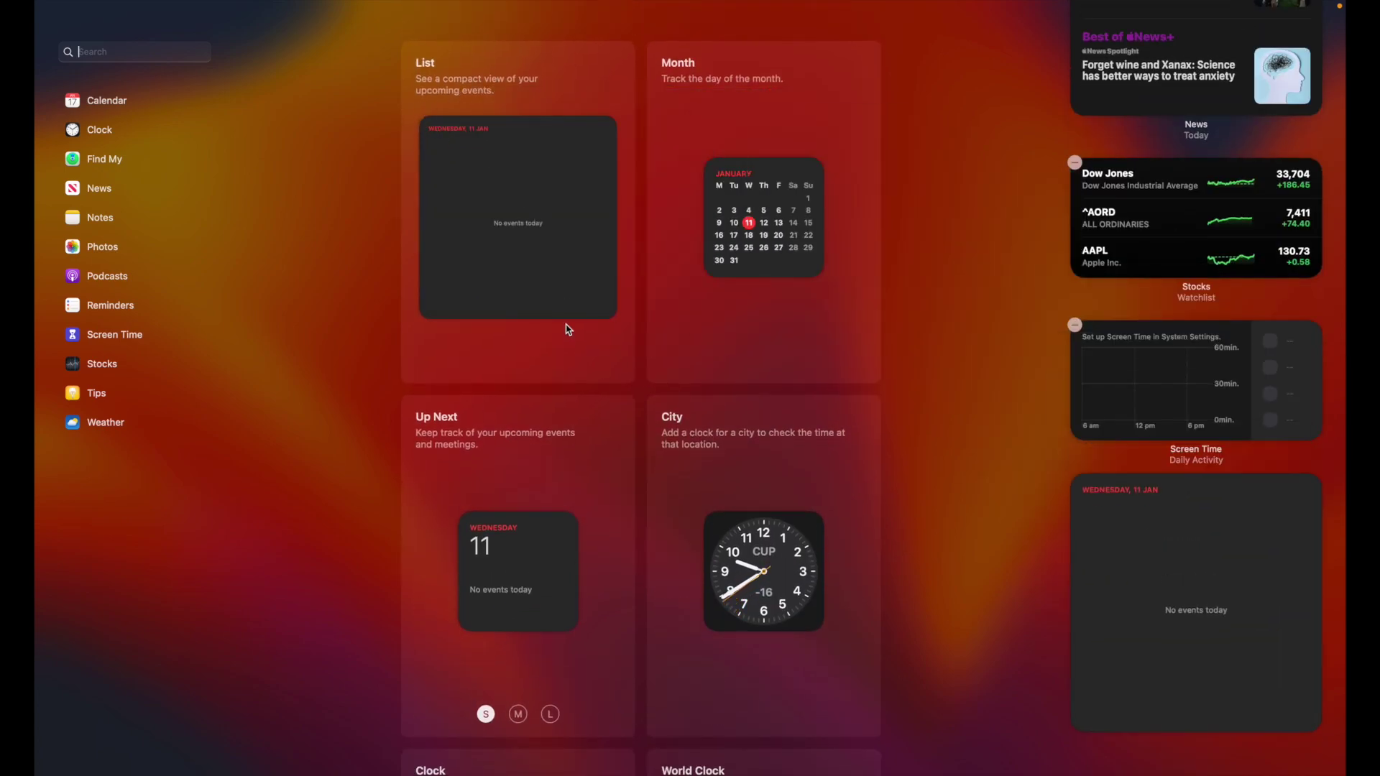
scroll(638, 712, down, 3)
scroll(638, 711, down, 10)
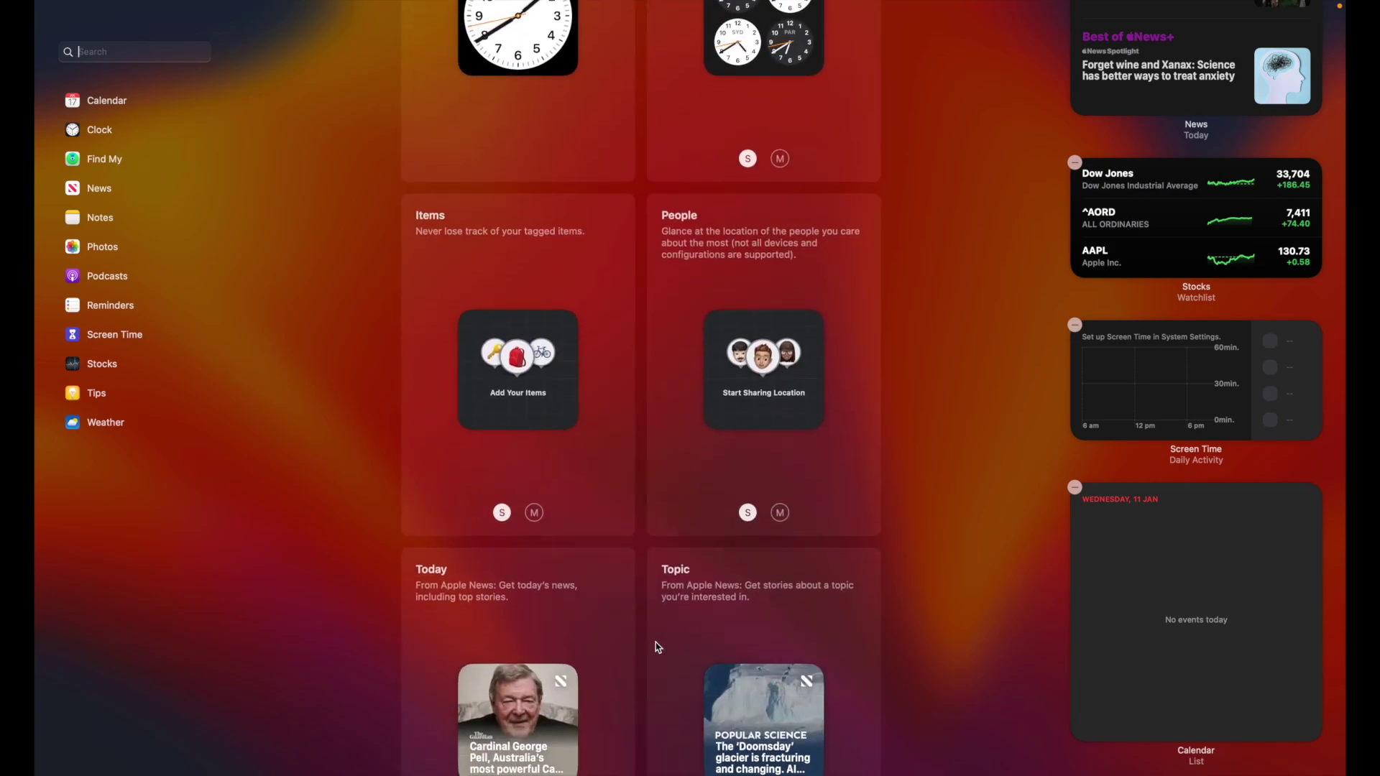
scroll(659, 559, down, 3)
scroll(659, 559, down, 5)
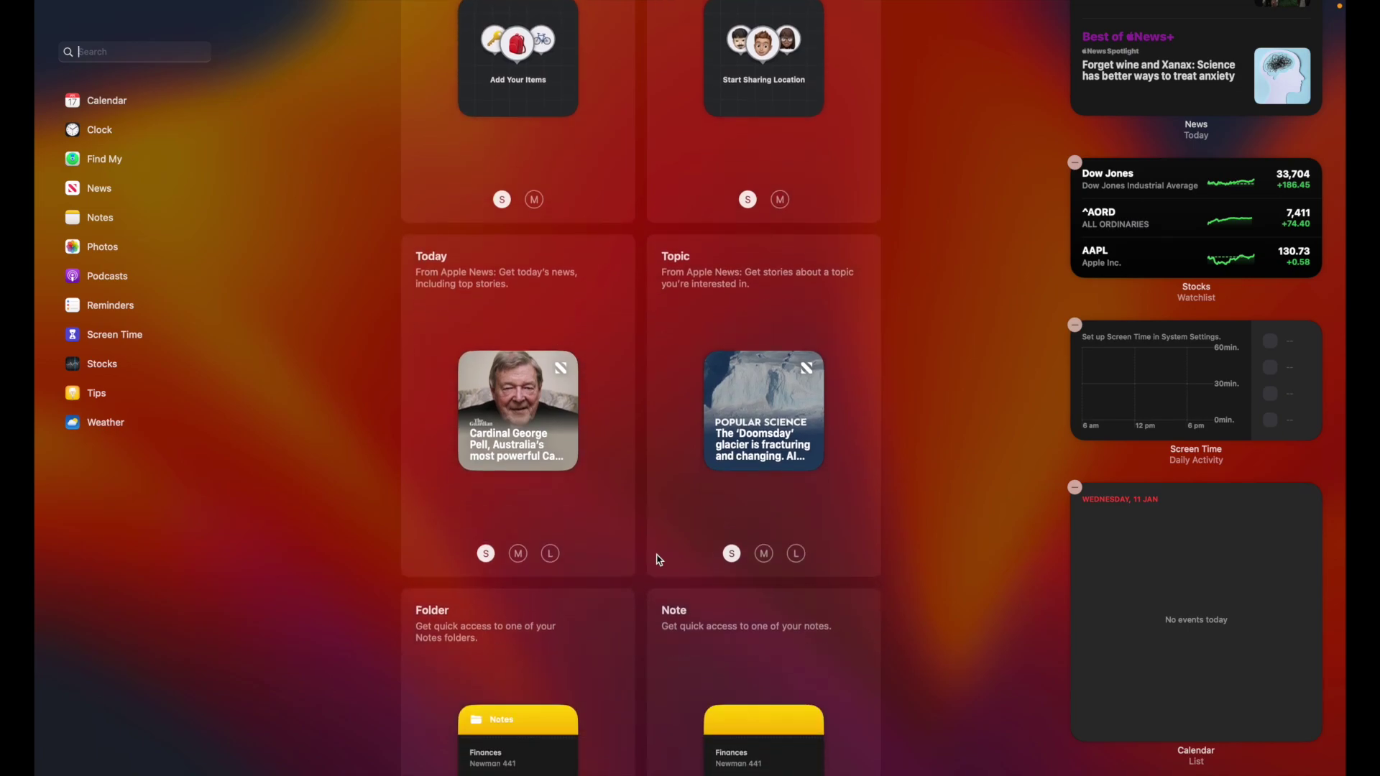
mouse_move(511, 420)
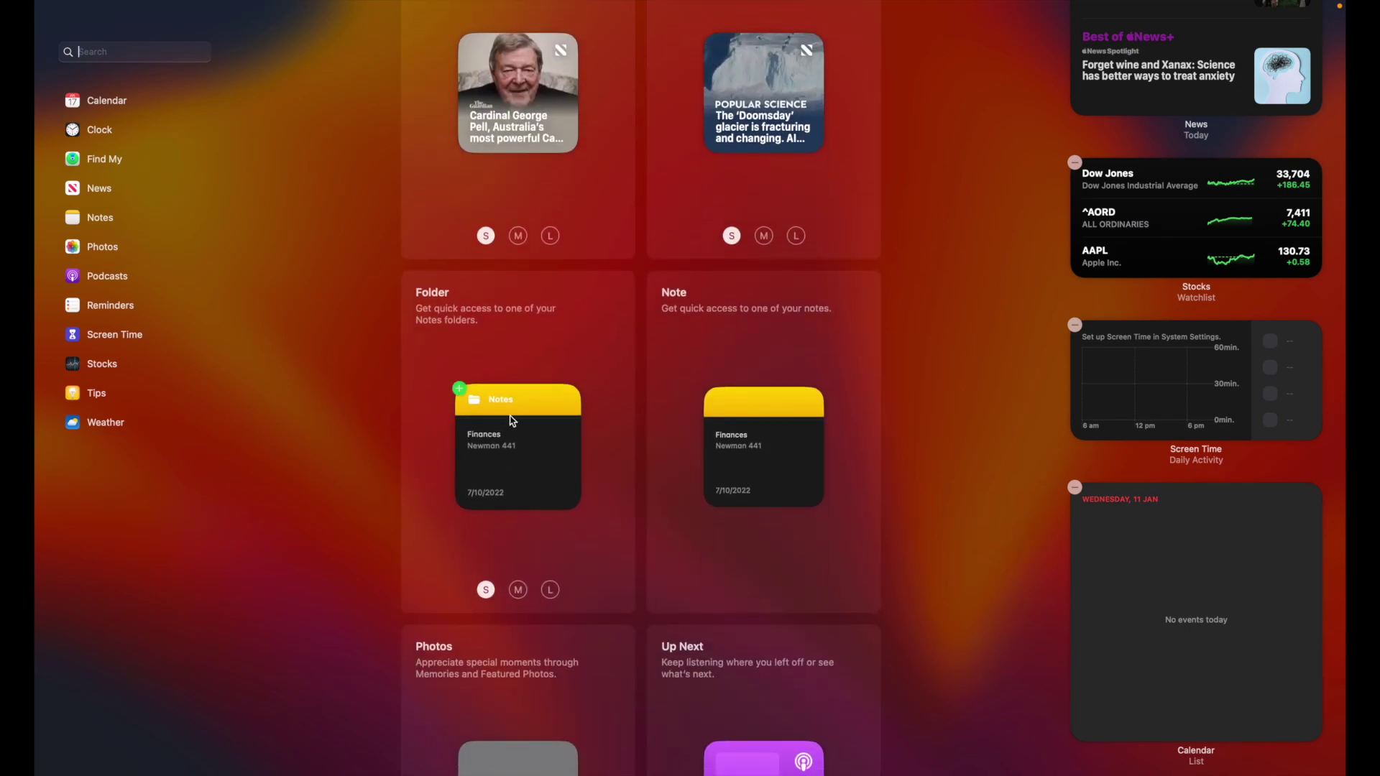
scroll(724, 462, down, 2)
scroll(724, 462, down, 3)
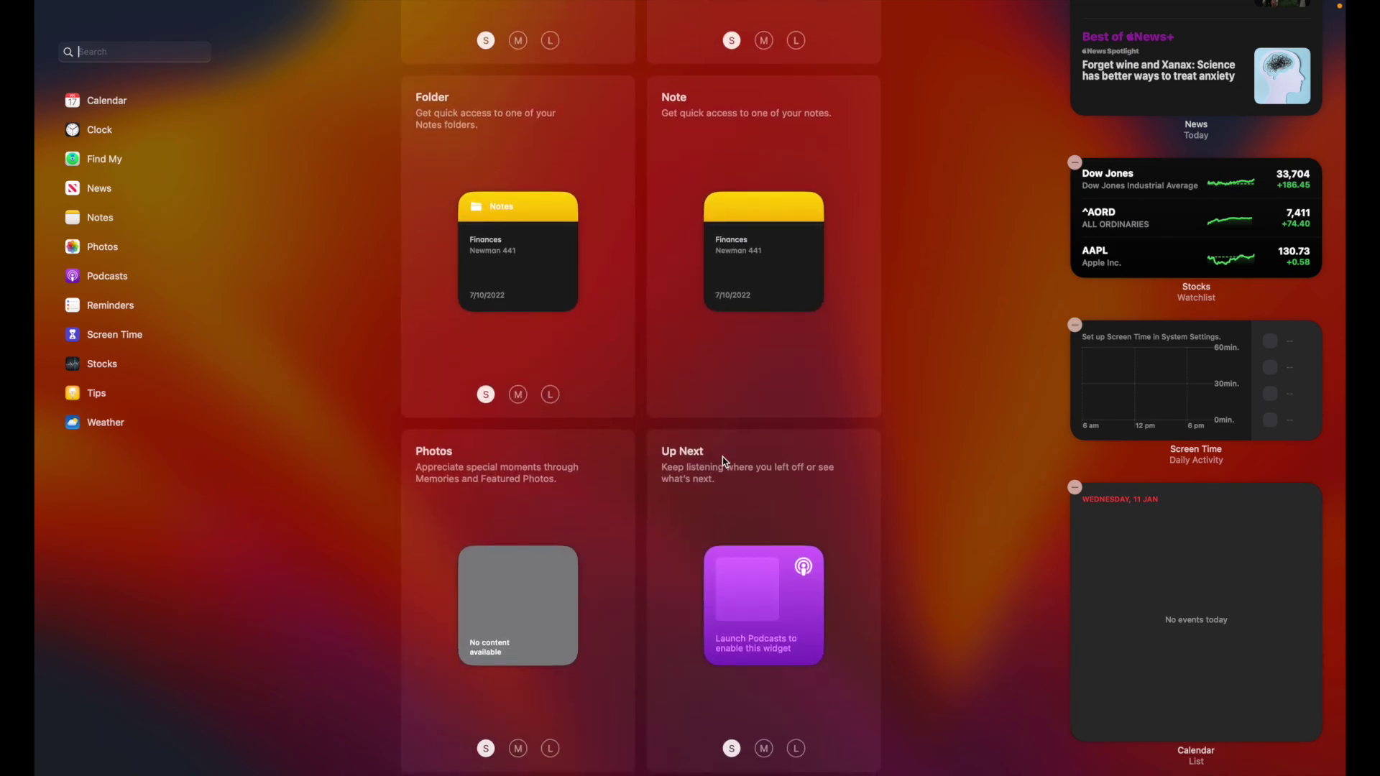
scroll(611, 266, down, 3)
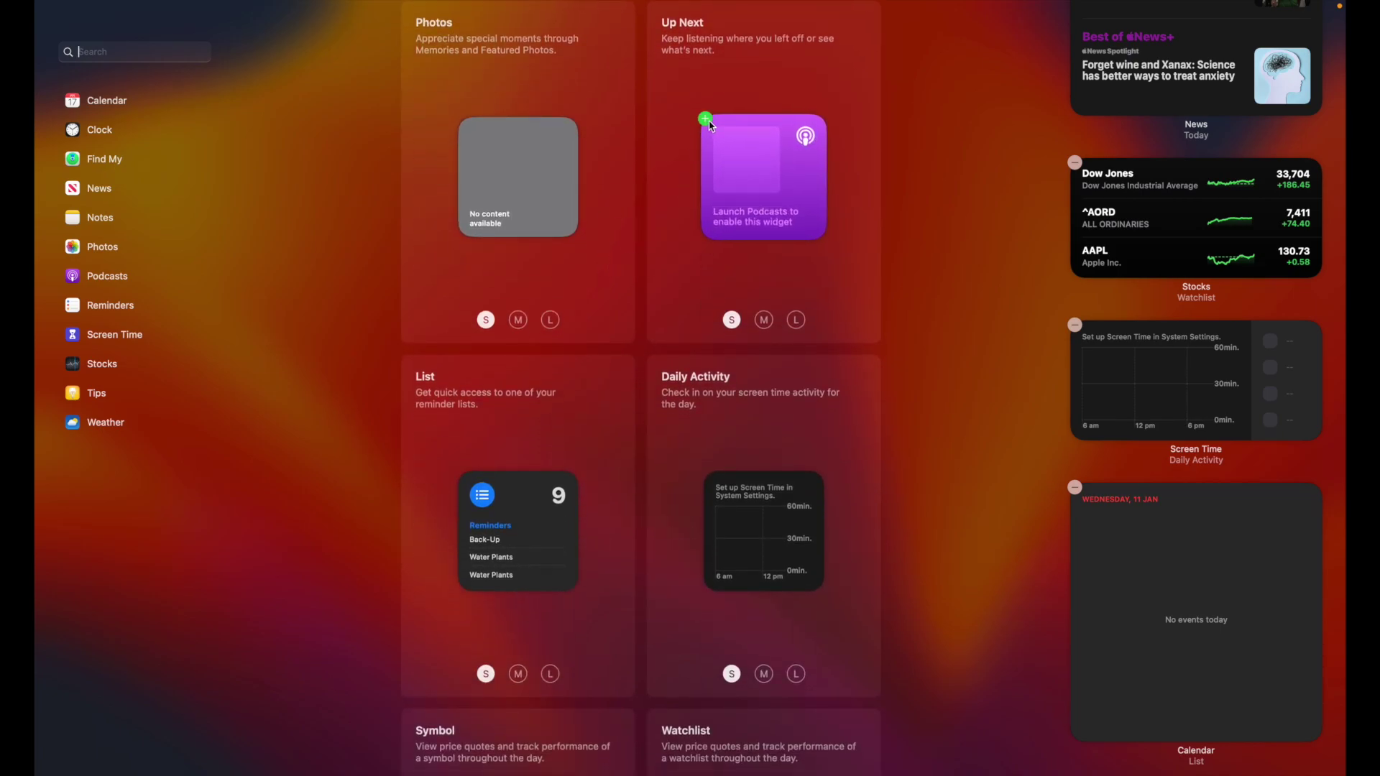
- Add Podcasts Up Next and Reminders List widgets, then view the Find My category
click(710, 126)
scroll(619, 419, down, 1)
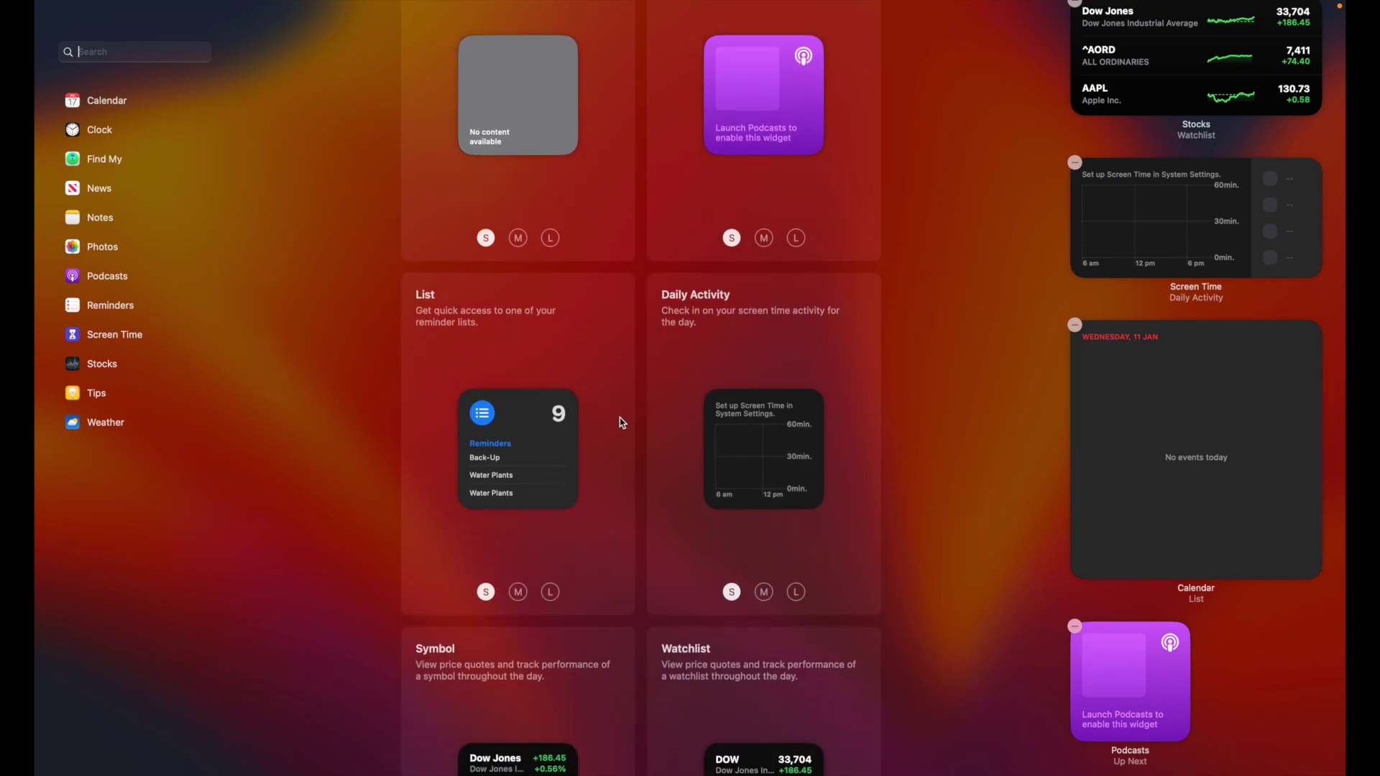
click(463, 396)
scroll(663, 531, down, 3)
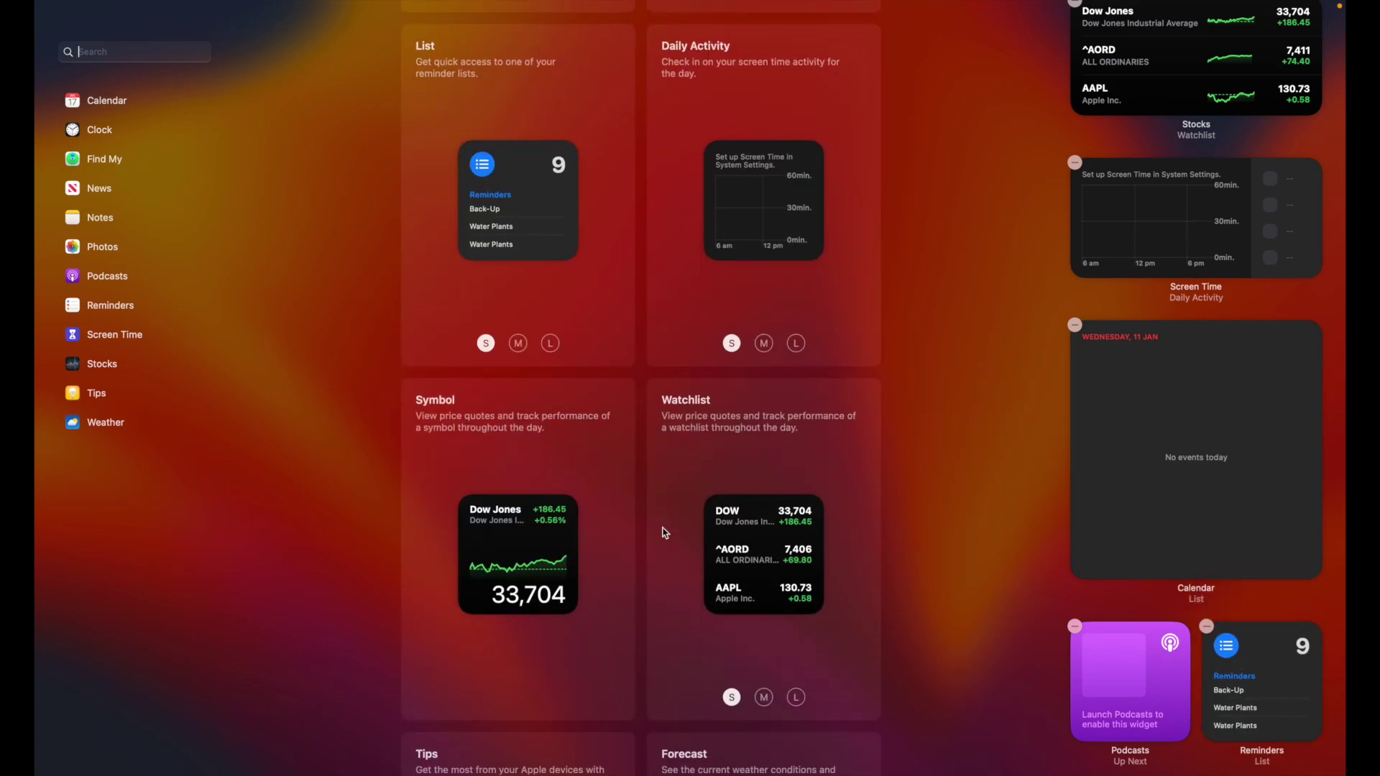
scroll(664, 532, down, 3)
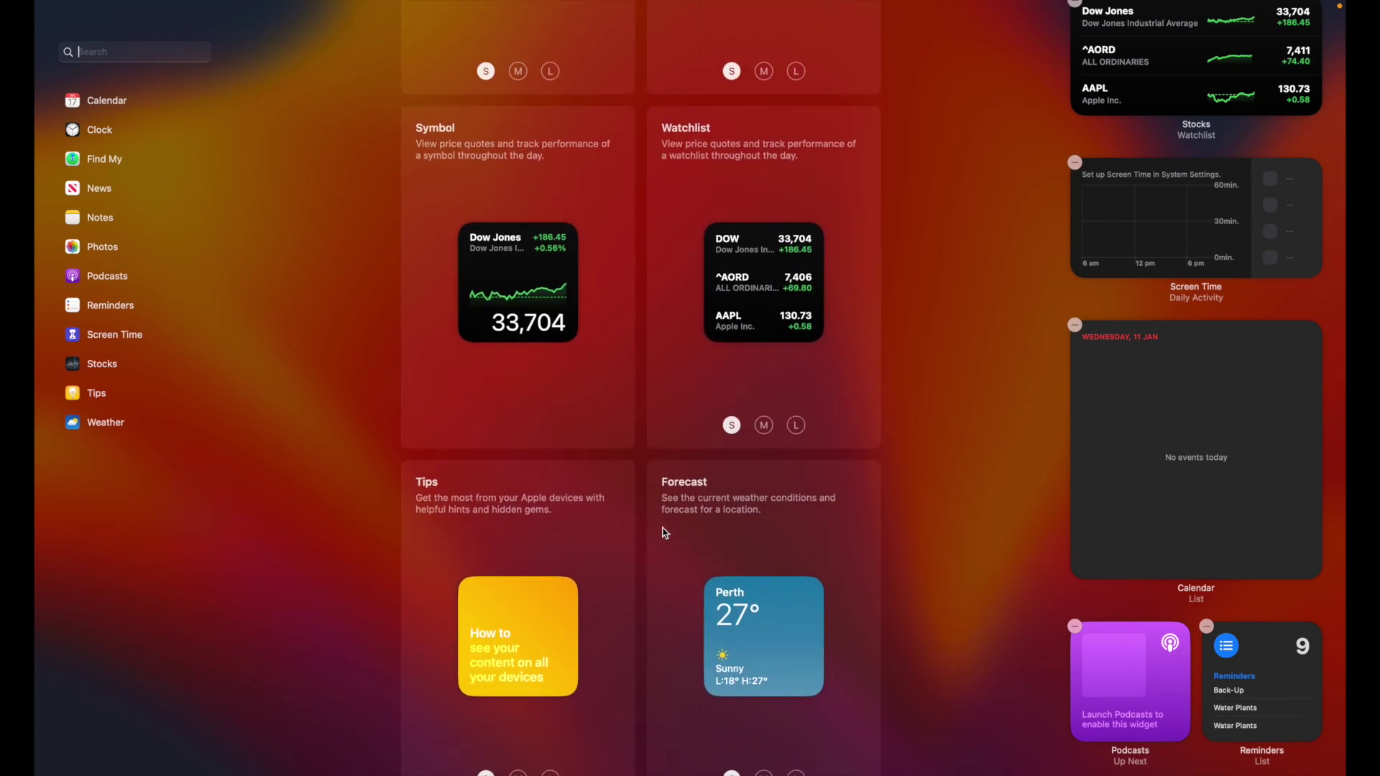
scroll(663, 528, up, 4)
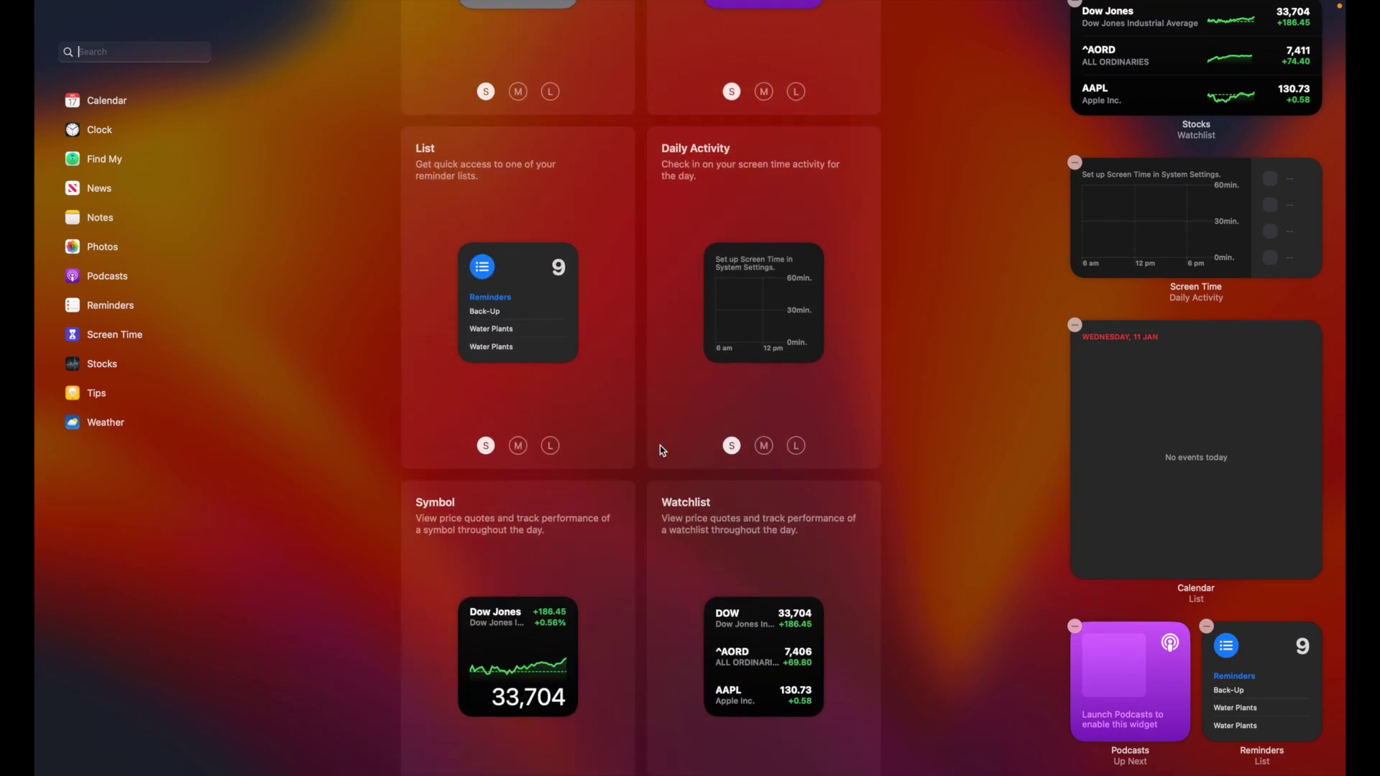
scroll(660, 446, up, 10)
scroll(678, 356, up, 10)
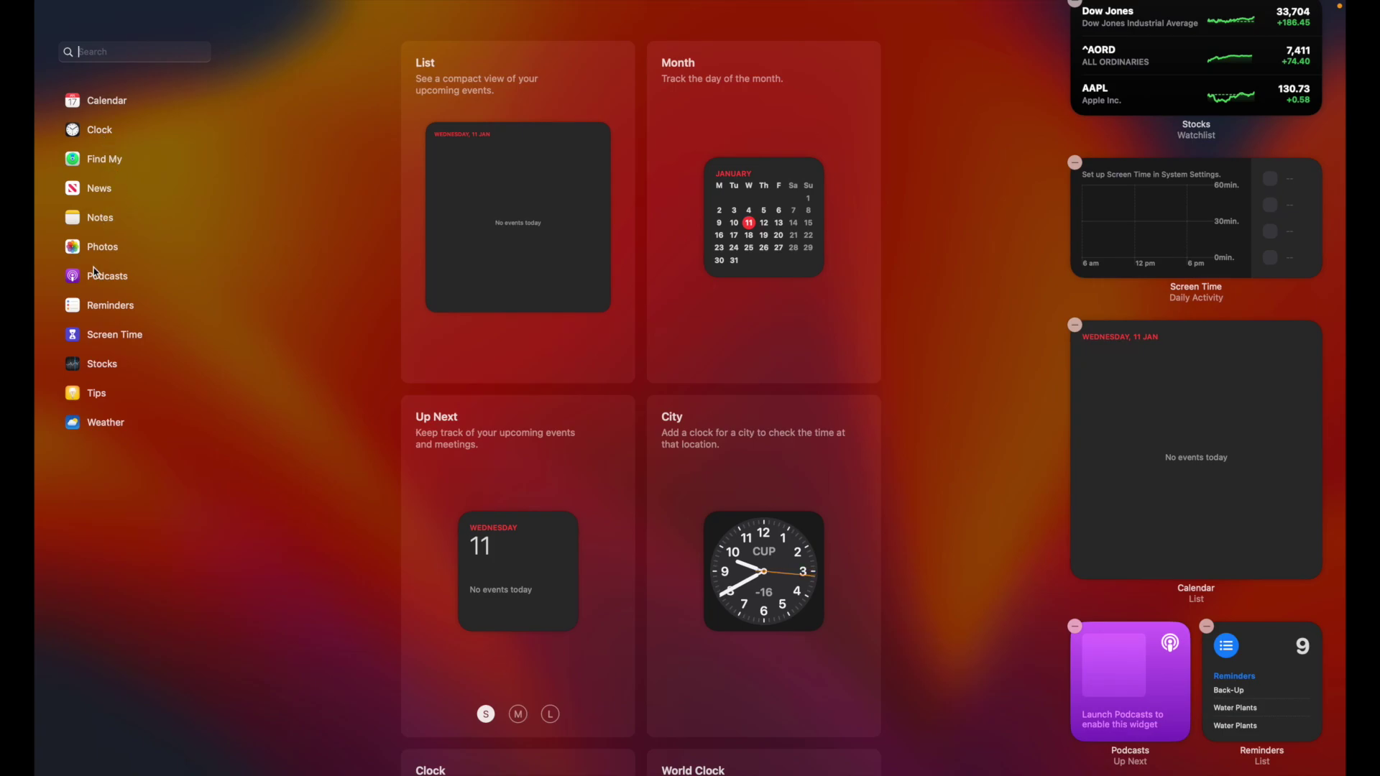
click(109, 160)
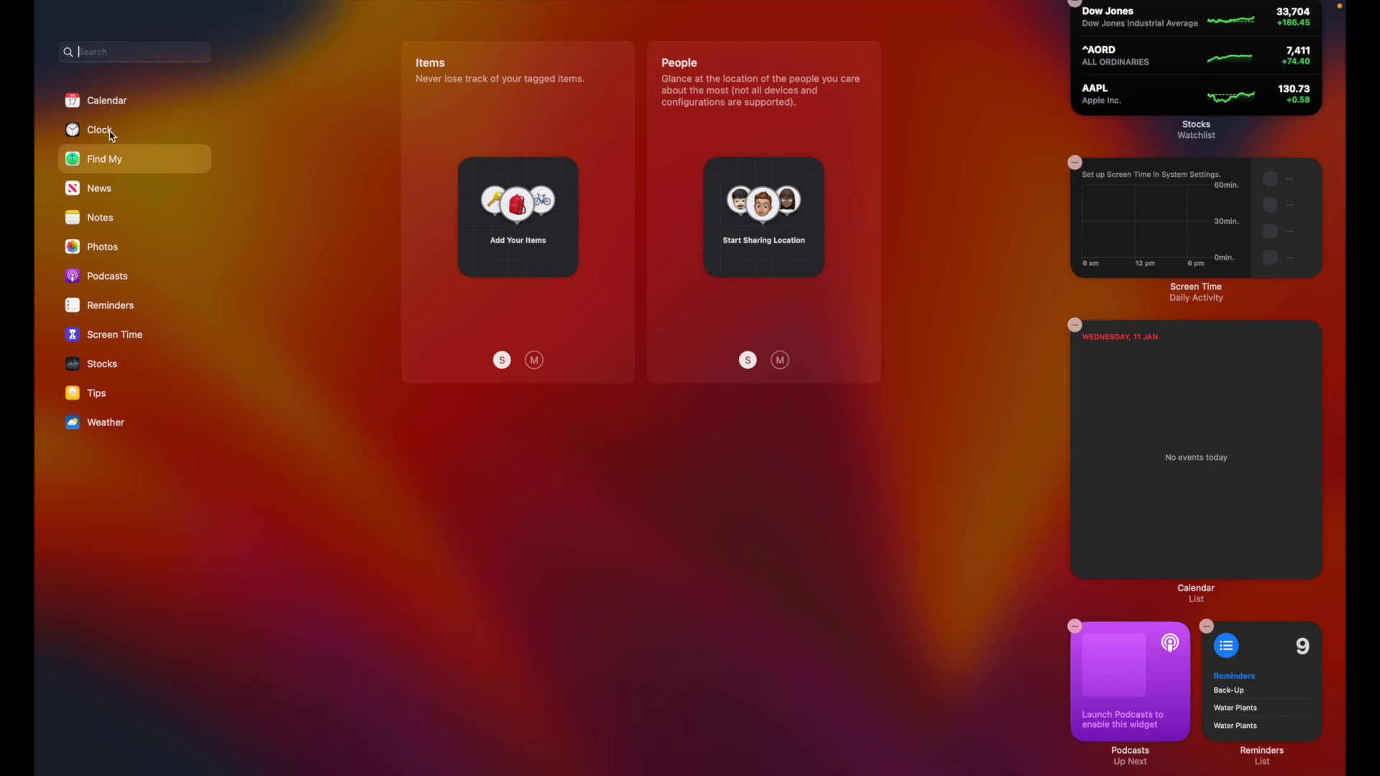
- Close the widget gallery, review the added widgets, and close Notification Center
click(952, 220)
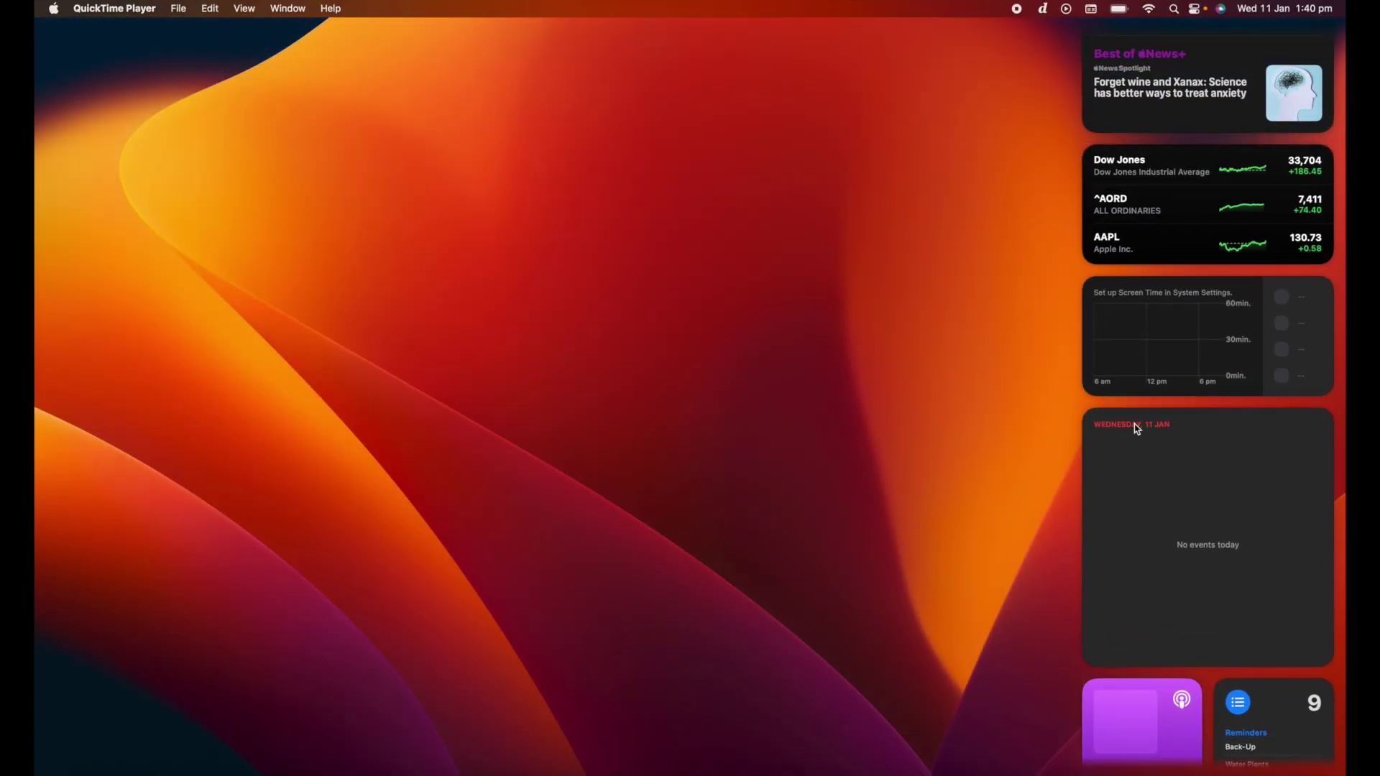
scroll(1136, 426, down, 3)
scroll(1136, 413, up, 10)
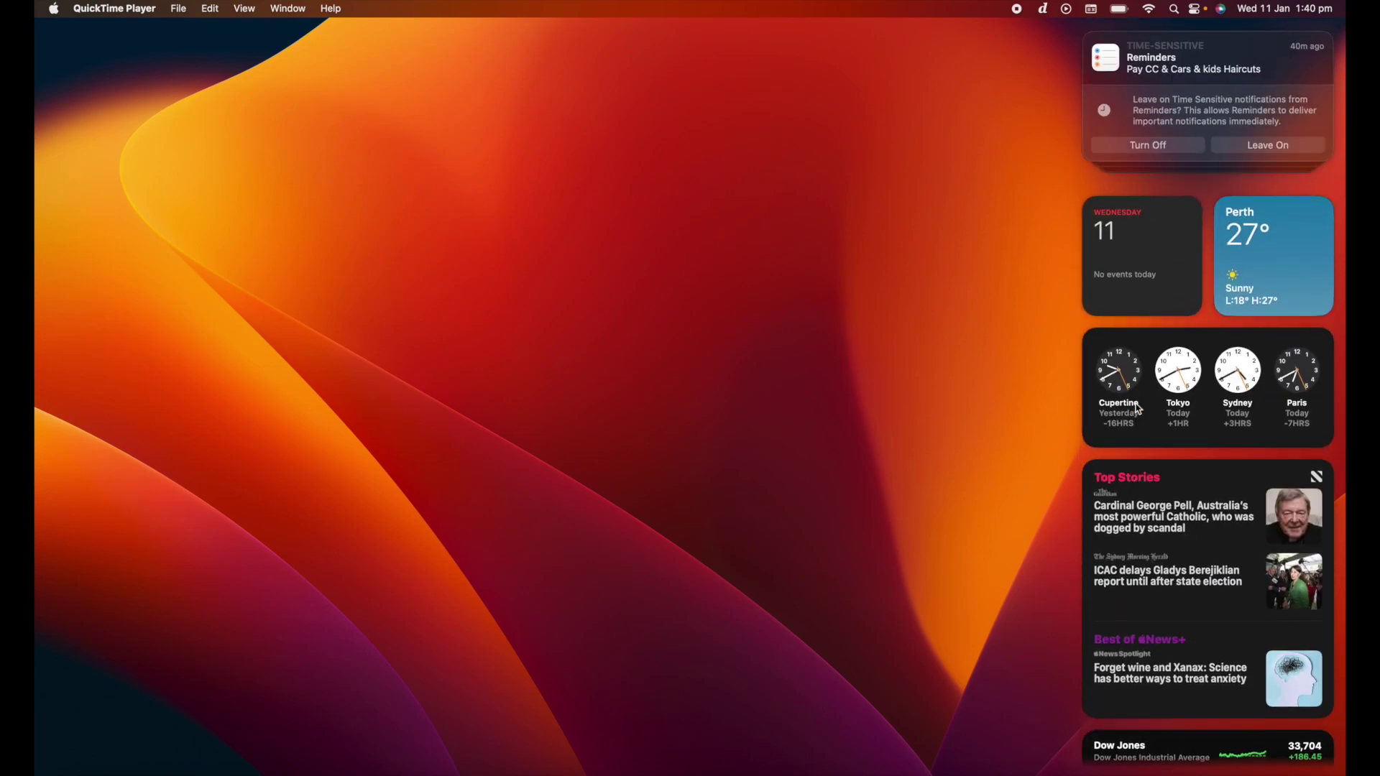
scroll(1138, 407, down, 2)
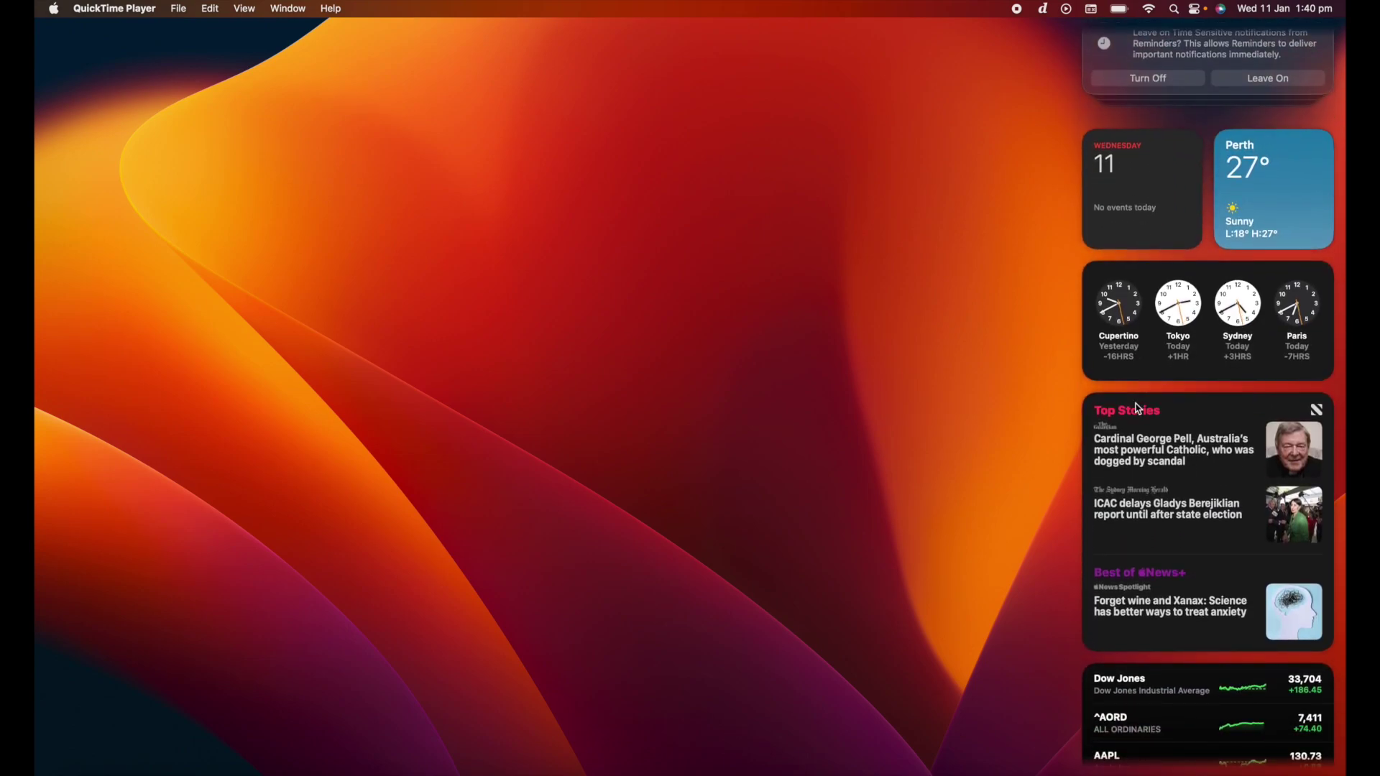
scroll(1136, 408, up, 2)
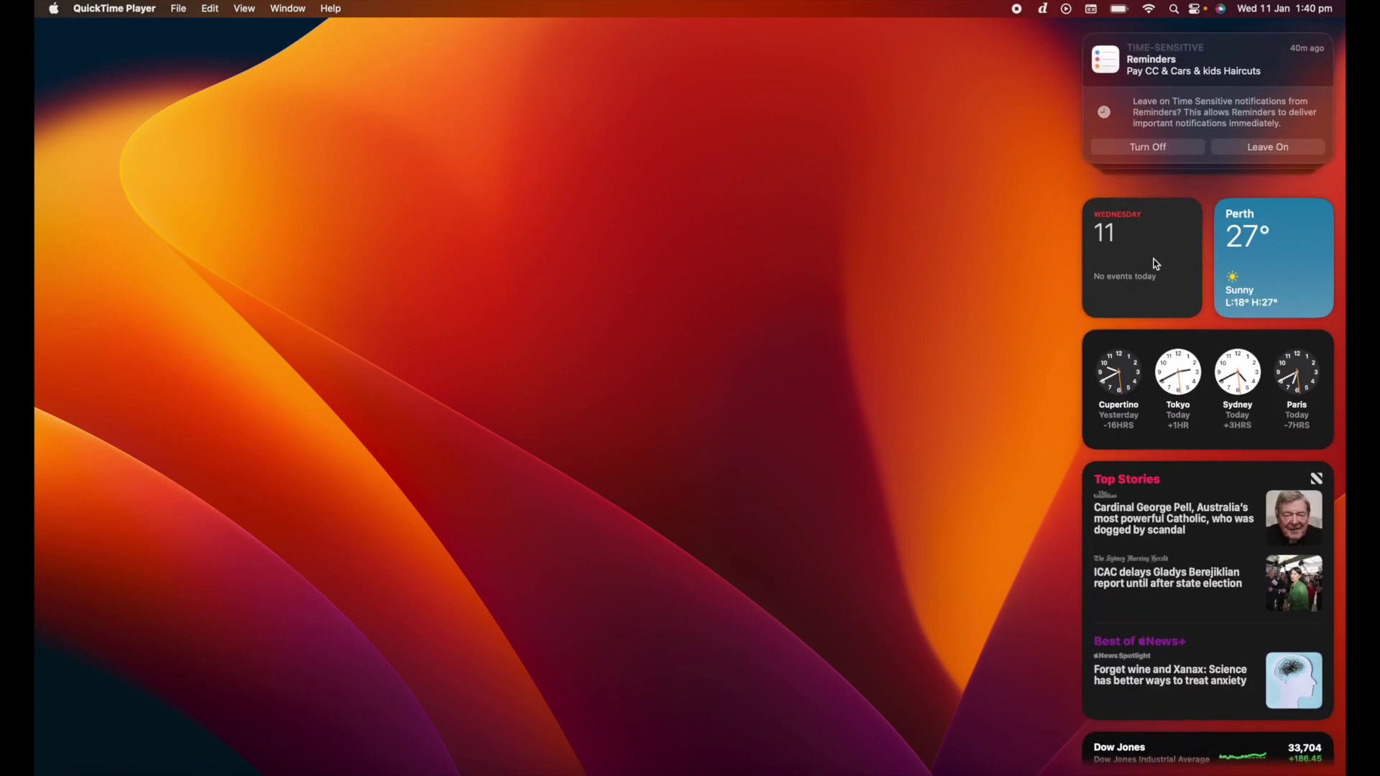
click(1277, 5)
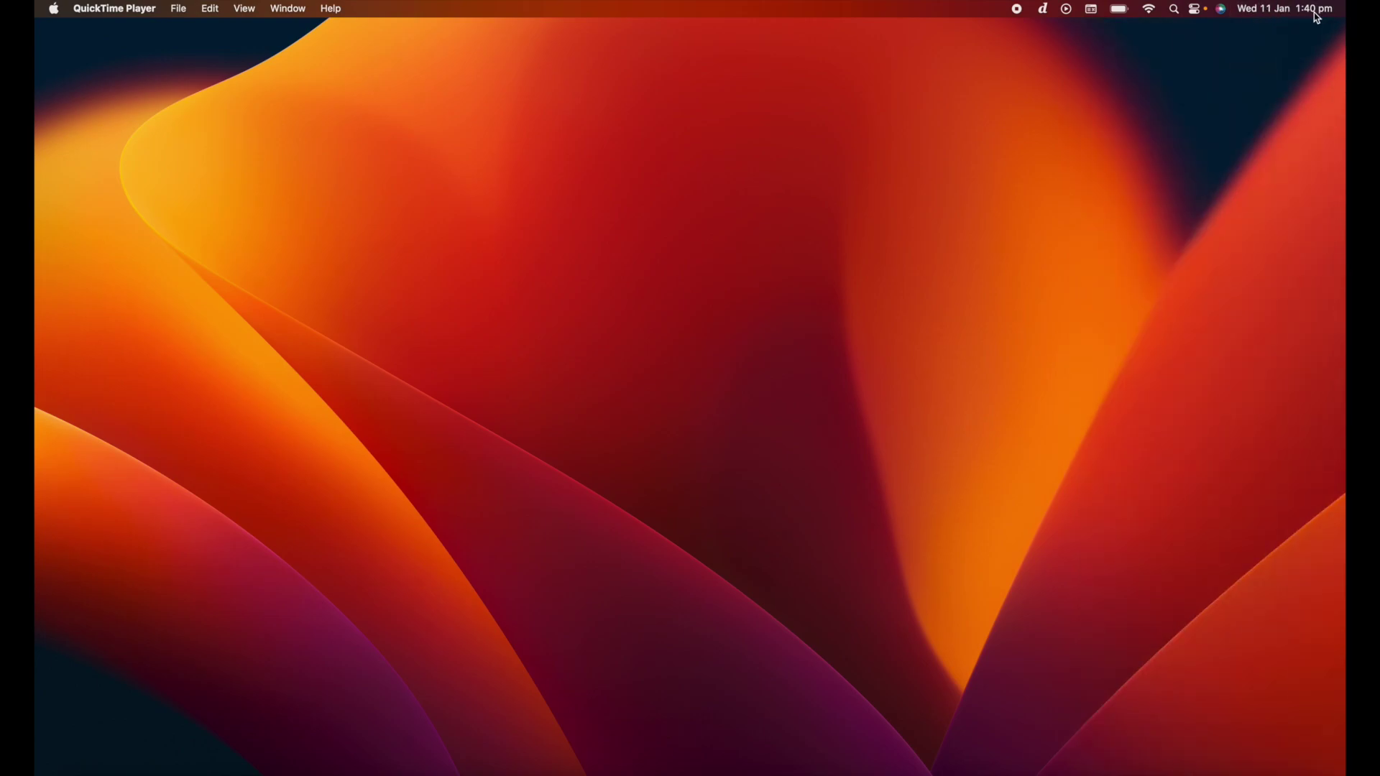
- Reopen Notification Center and clear the Reminders notification
click(1287, 11)
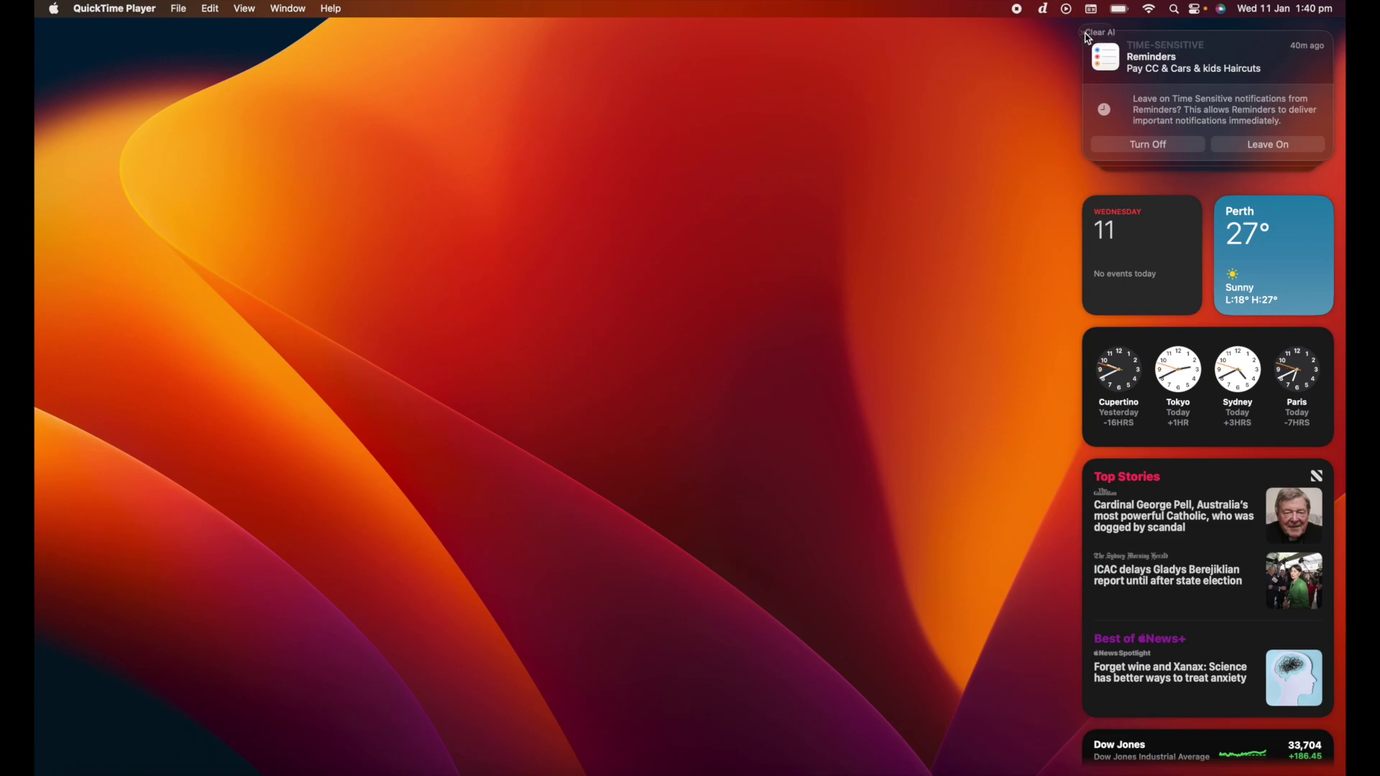
click(1101, 32)
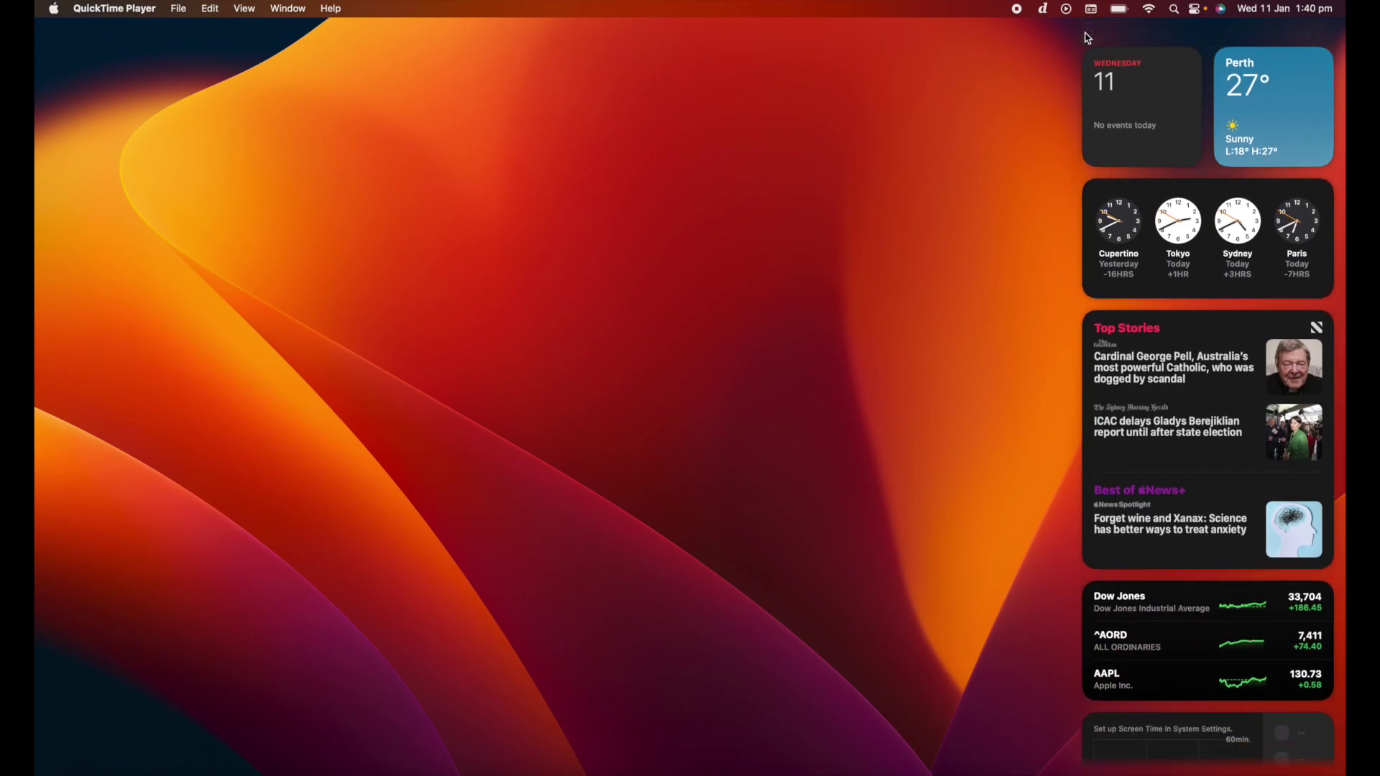